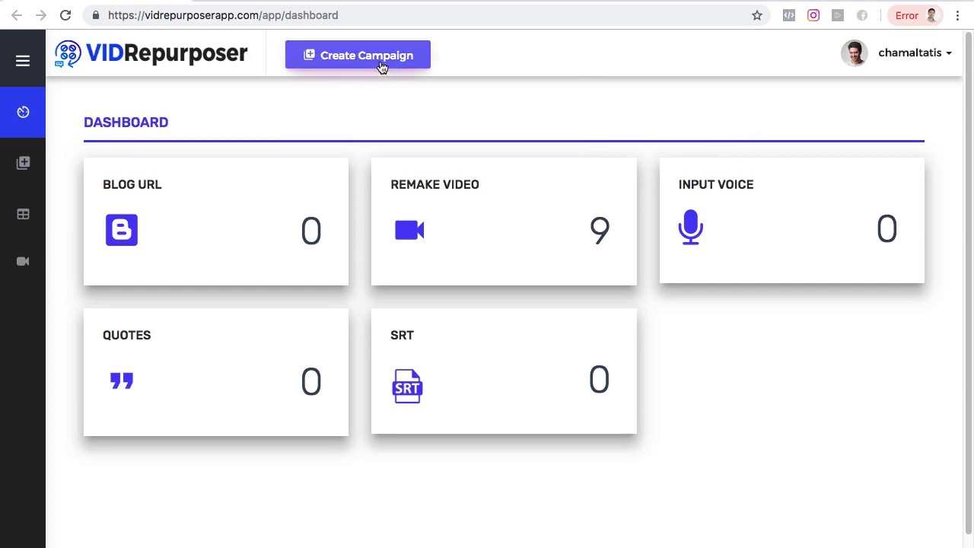
- Create a new campaign and name it 'My Demo'
{"action": "left_click", "coordinate": [382, 67]}
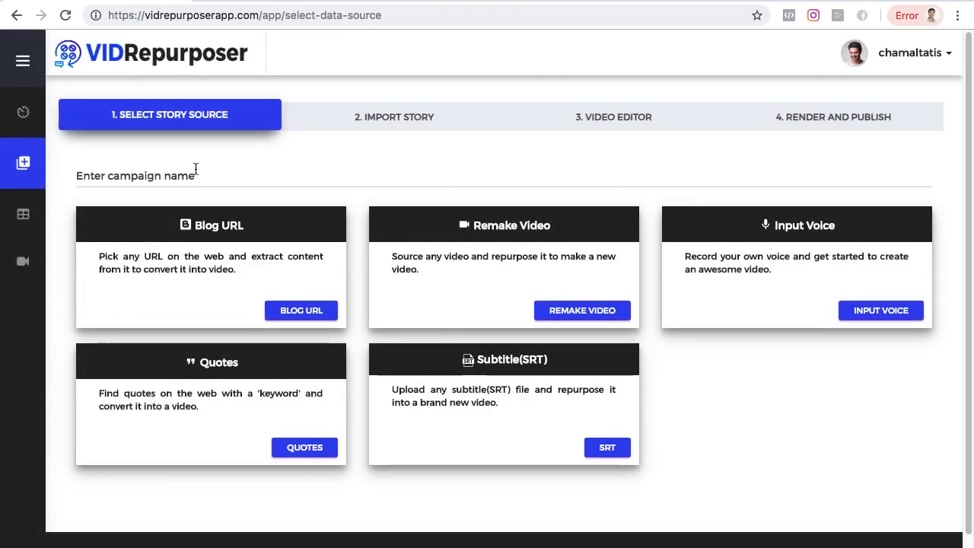
{"action": "left_click", "coordinate": [199, 166]}
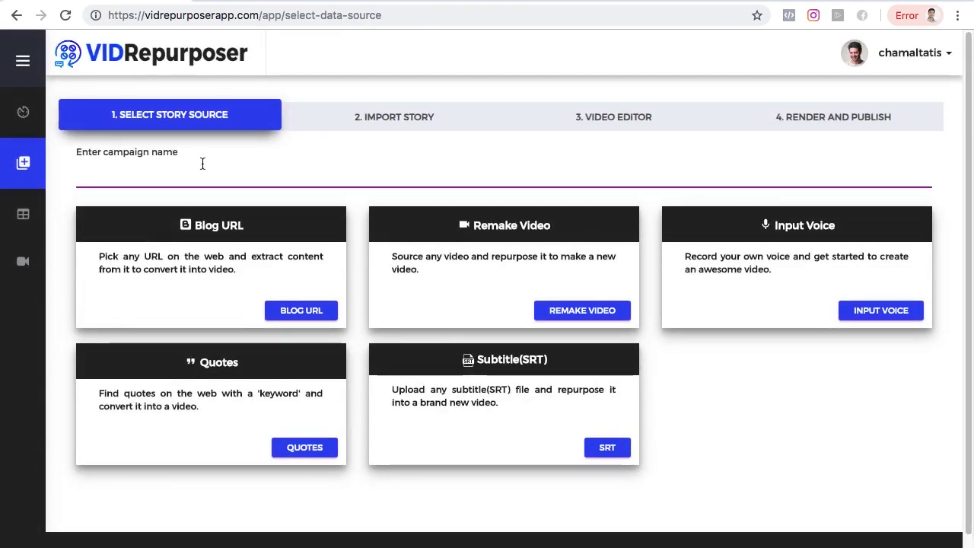
{"action": "type", "text": "My De"}
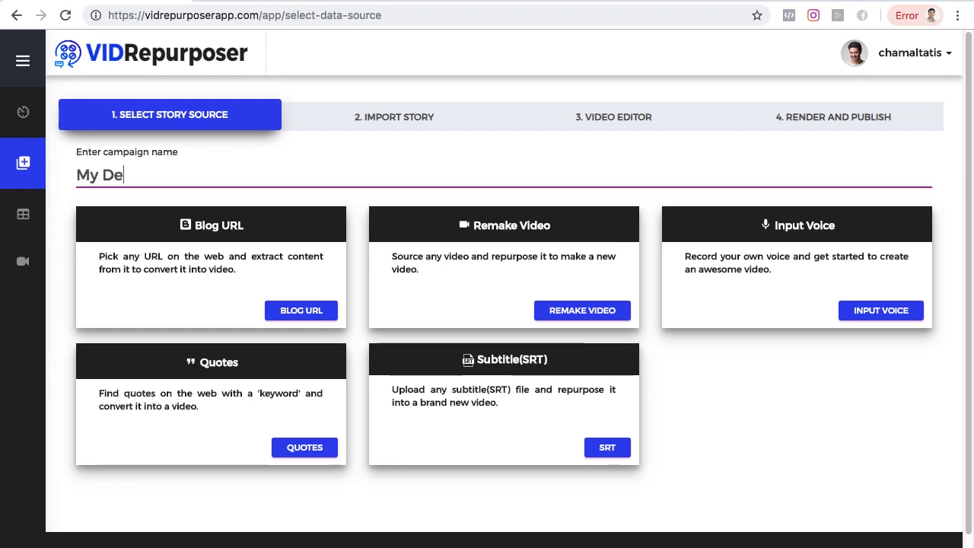
{"action": "type", "text": "mo"}
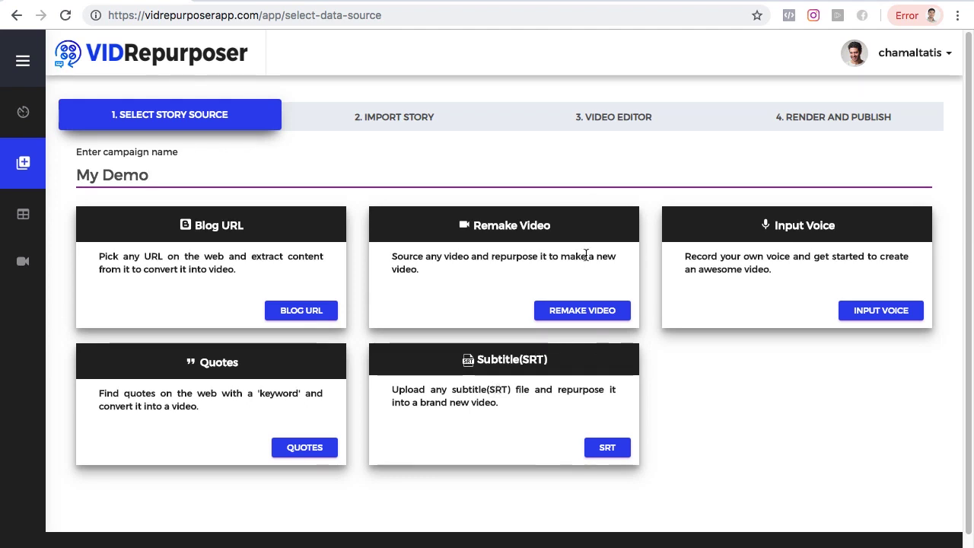
- Choose Remake Video as the story source and search YouTube for 'internet marketing'
{"action": "left_click", "coordinate": [591, 316]}
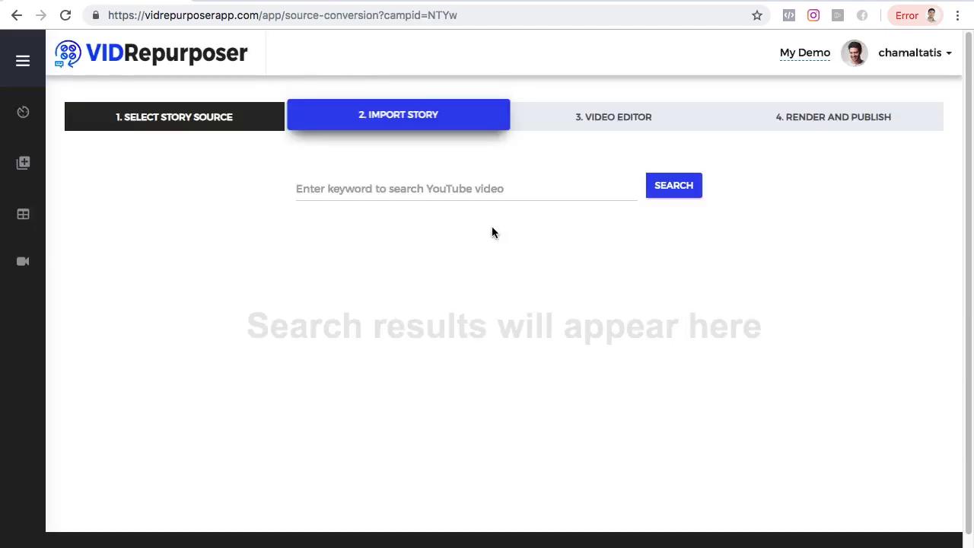
{"action": "left_click", "coordinate": [399, 188]}
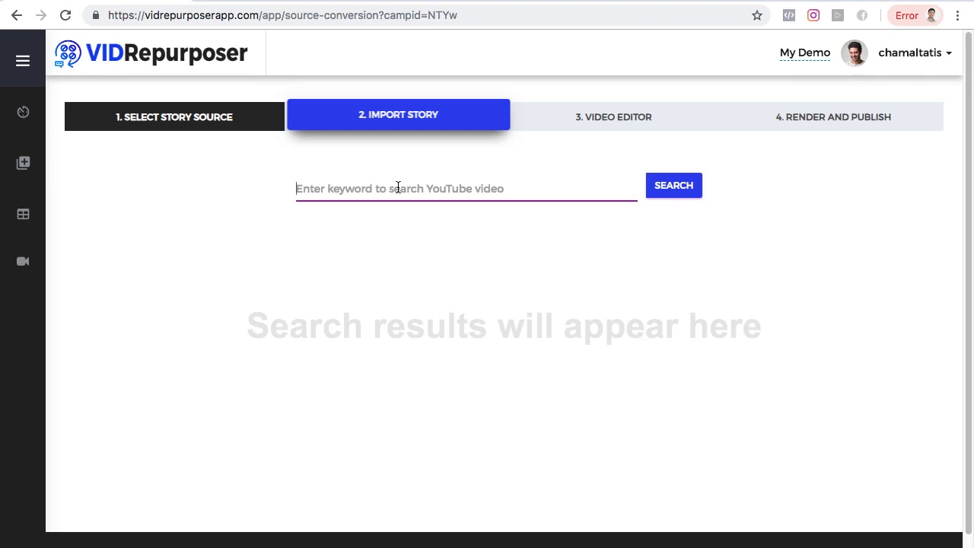
{"action": "type", "text": "internet marketing"}
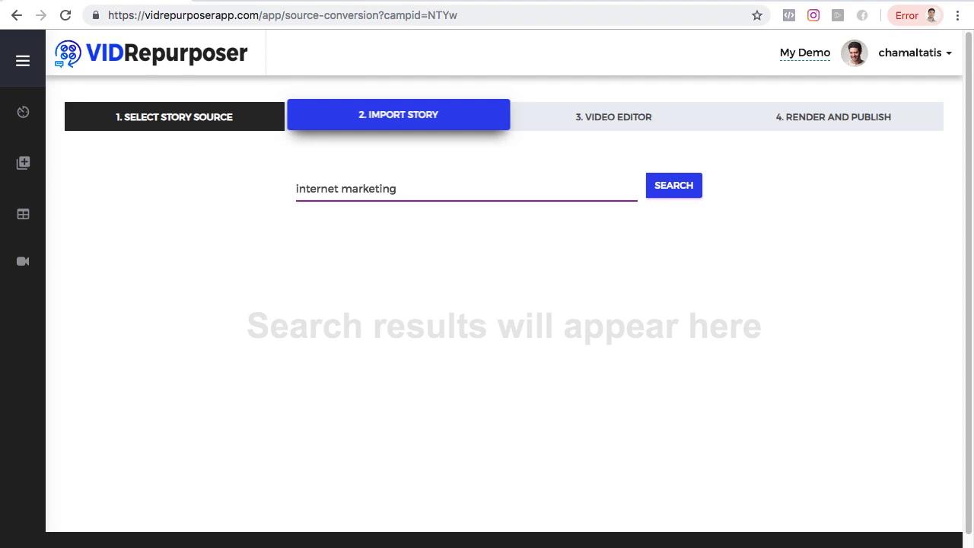
{"action": "key", "text": "Return"}
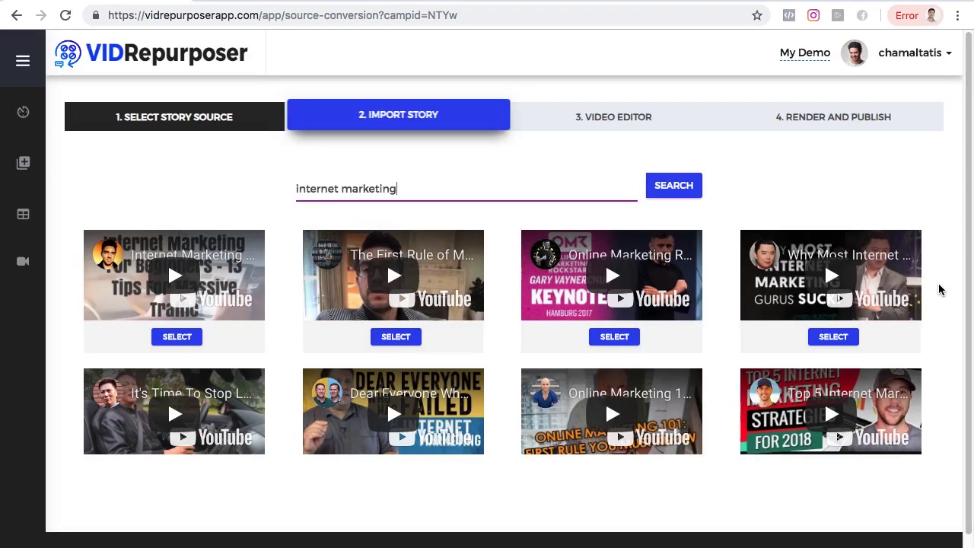
- Review the eight results, then copy a YouTube video's URL from the browser address bar
{"action": "scroll", "coordinate": [940, 290], "scroll_direction": "down", "scroll_amount": 1}
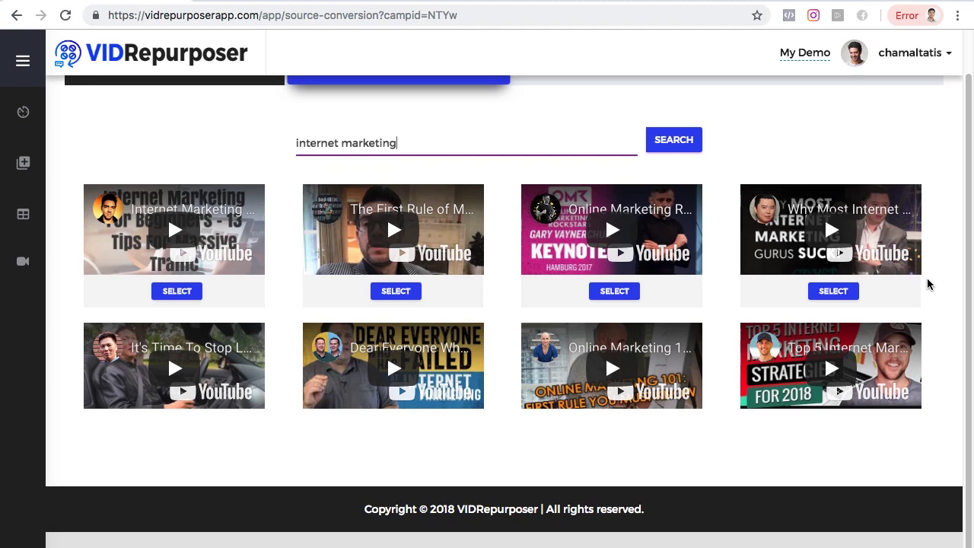
{"action": "scroll", "coordinate": [959, 282], "scroll_direction": "up", "scroll_amount": 1}
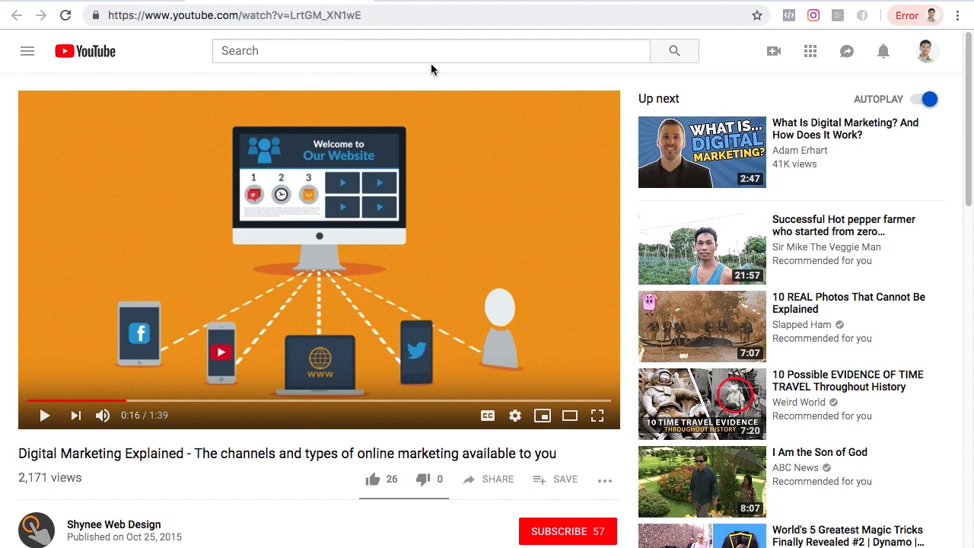
{"action": "left_click", "coordinate": [424, 20]}
{"action": "key", "text": "ctrl+c"}
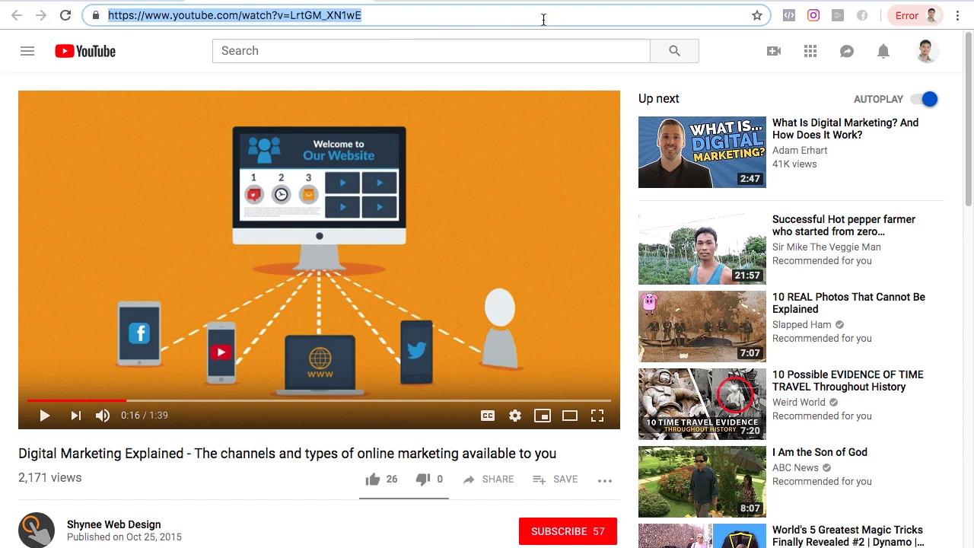
{"action": "key", "text": "ctrl+Tab"}
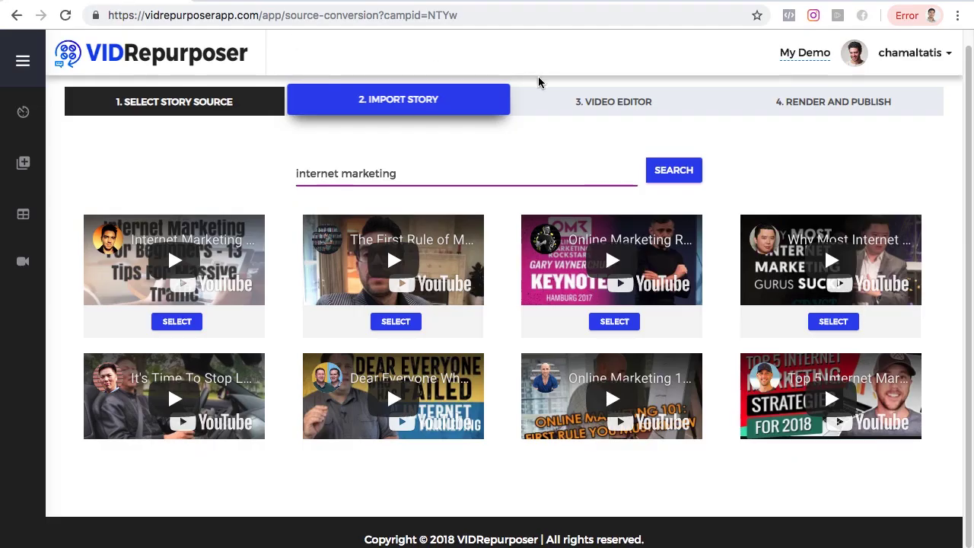
- Search by the pasted YouTube video URL and select the first result for speech-to-text
{"action": "left_click_drag", "start_coordinate": [487, 172], "coordinate": [240, 160]}
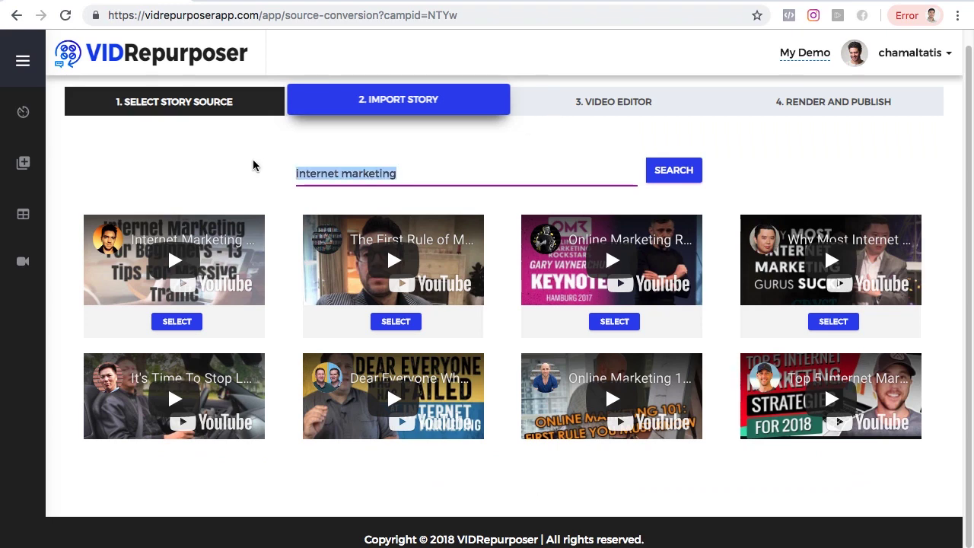
{"action": "key", "text": "ctrl+v"}
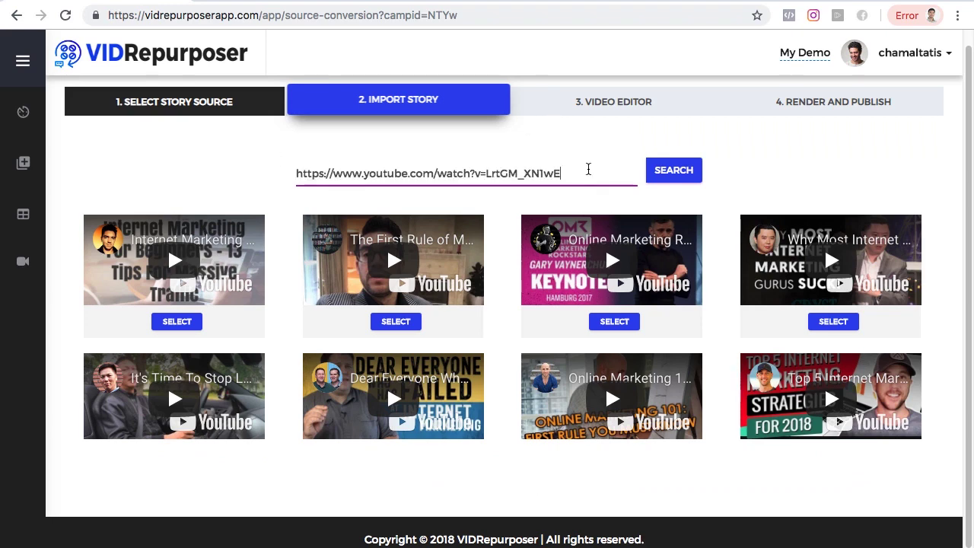
{"action": "left_click", "coordinate": [682, 176]}
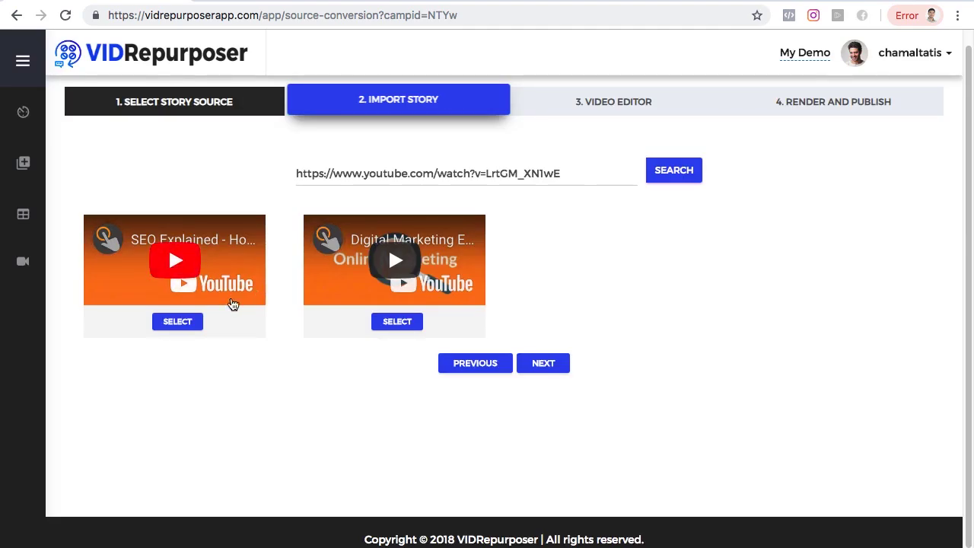
{"action": "left_click", "coordinate": [176, 325]}
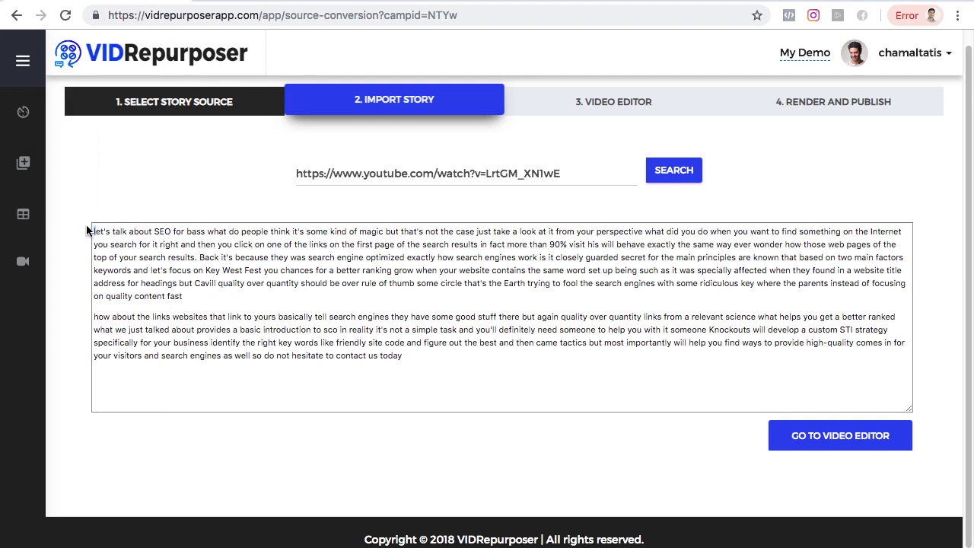
- Capitalise the transcript's opening word to 'Let's'
{"action": "left_click", "coordinate": [88, 230]}
{"action": "key", "text": "Delete"}
{"action": "type", "text": "L"}
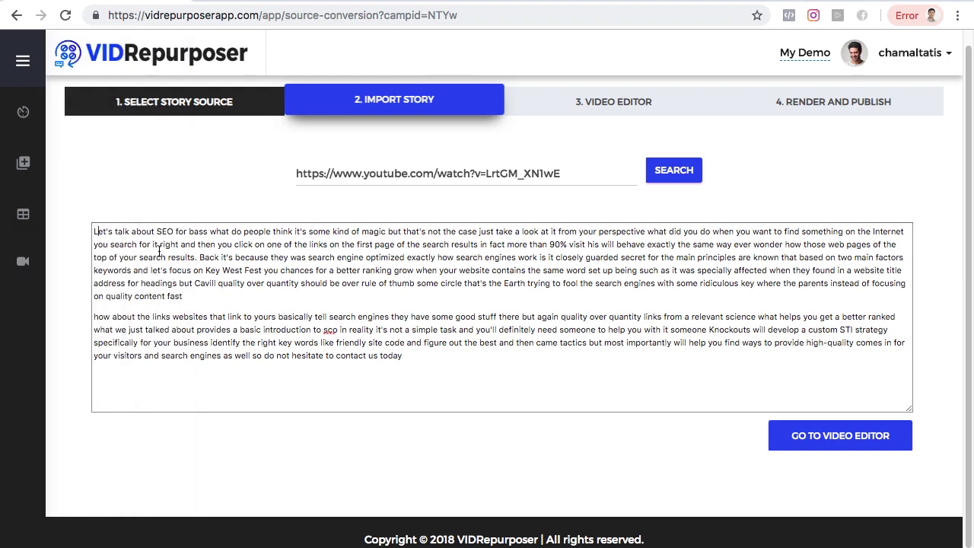
- Start a new paragraph after 'magic' and capitalise it as 'But that's'
{"action": "left_click", "coordinate": [388, 231]}
{"action": "key", "text": "Return"}
{"action": "left_click_drag", "start_coordinate": [93, 252], "coordinate": [100, 252]}
{"action": "type", "text": "B"}
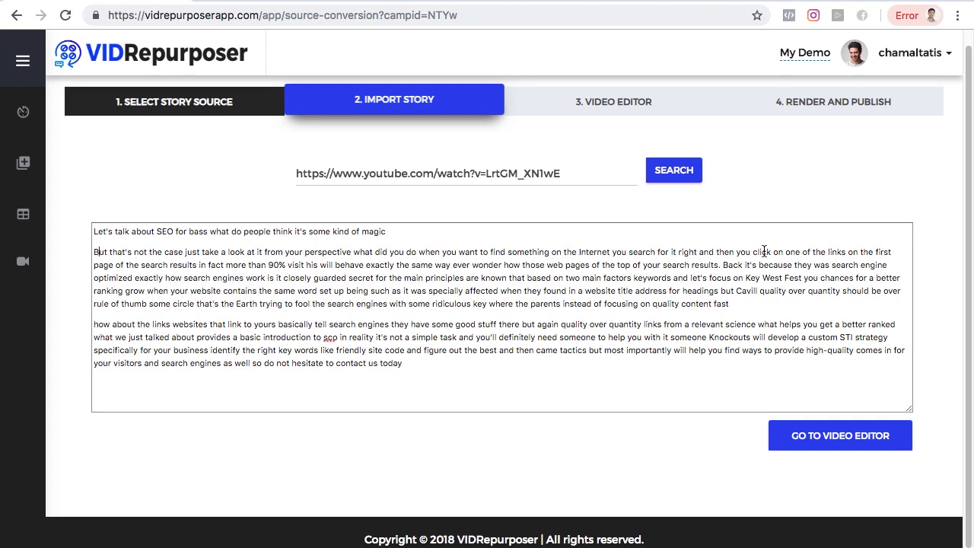
- Split off paragraphs at 'In fact' and 'Back it's', capitalising 'In fact'
{"action": "left_click", "coordinate": [198, 265]}
{"action": "key", "text": "Return"}
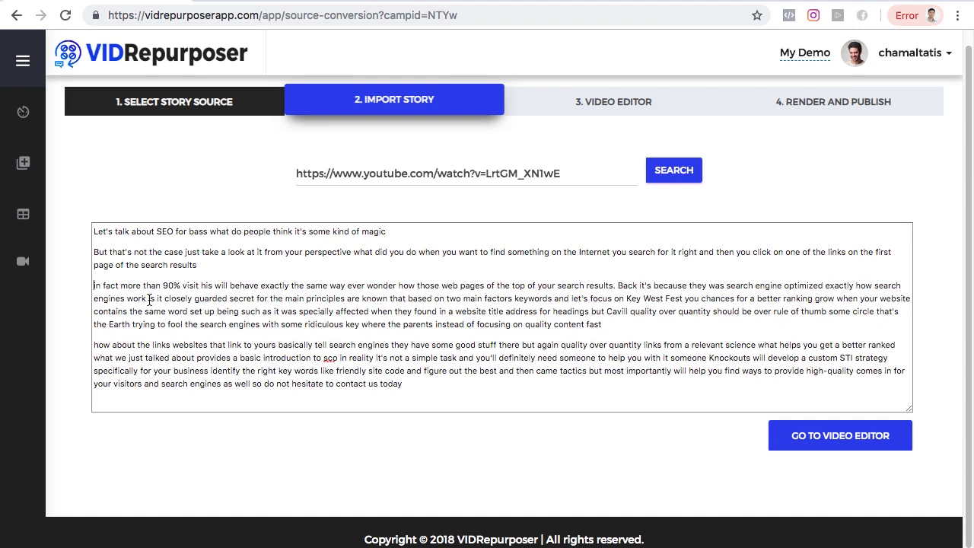
{"action": "left_click", "coordinate": [617, 286]}
{"action": "key", "text": "Return"}
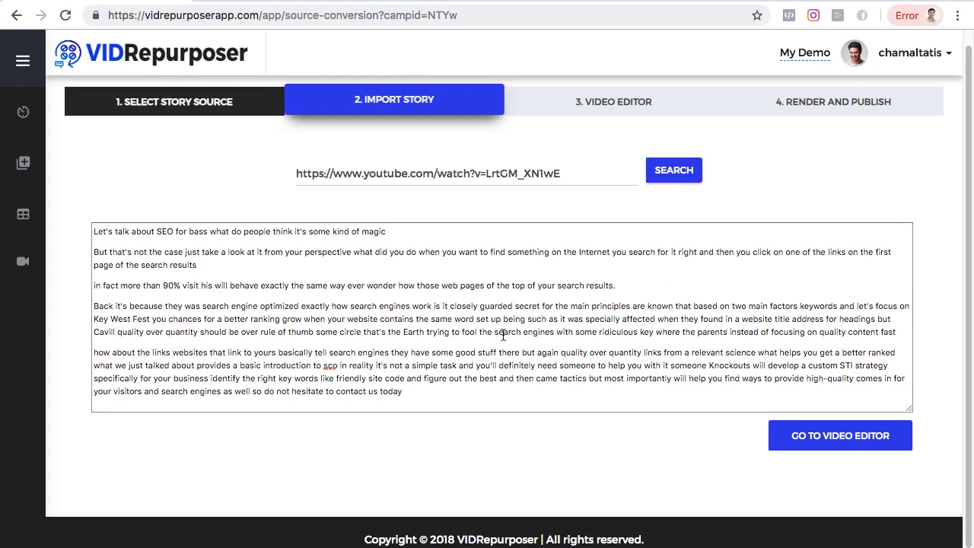
{"action": "key", "text": "Up"}
{"action": "key", "text": "Delete"}
{"action": "type", "text": "I"}
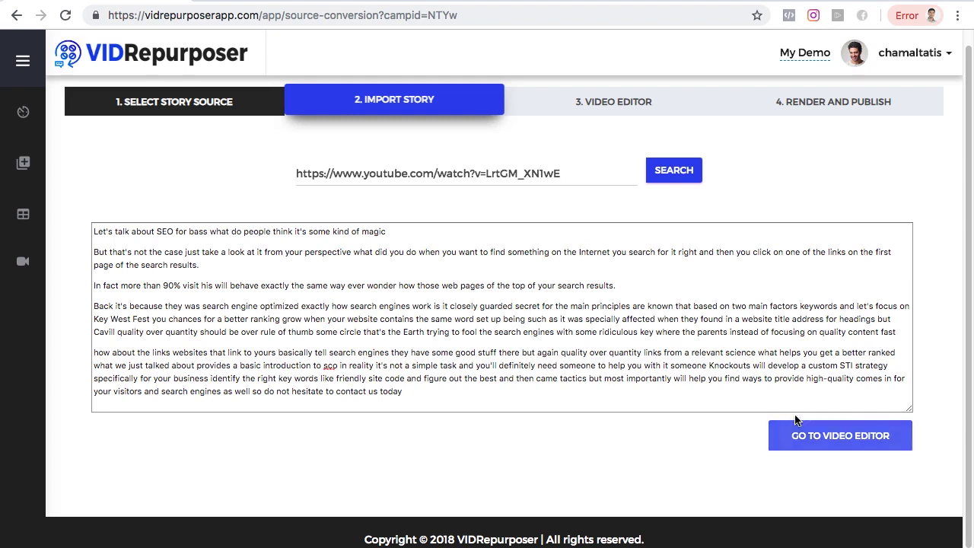
- Open the video editor, keeping Landscape (16:9) aspect ratio and Normal speed
{"action": "left_click", "coordinate": [860, 445]}
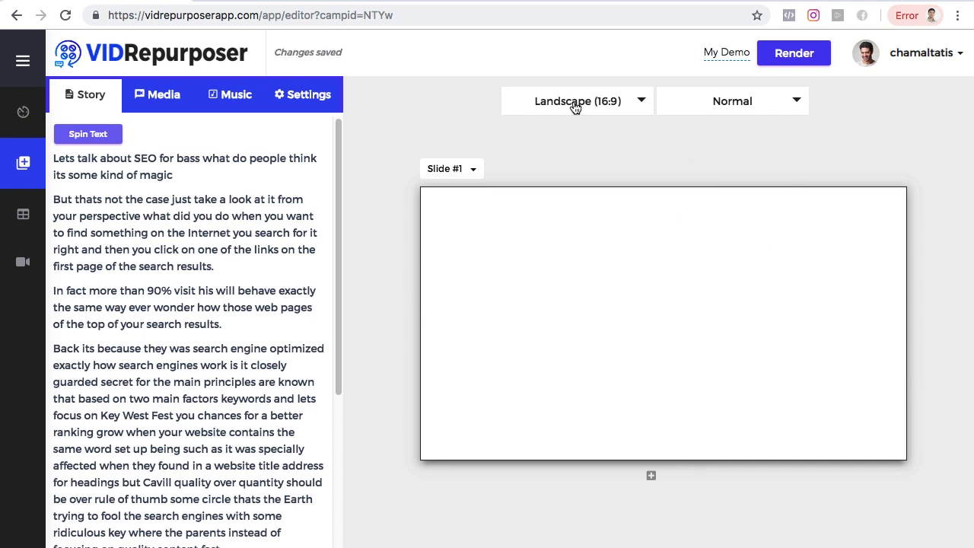
{"action": "left_click", "coordinate": [625, 104]}
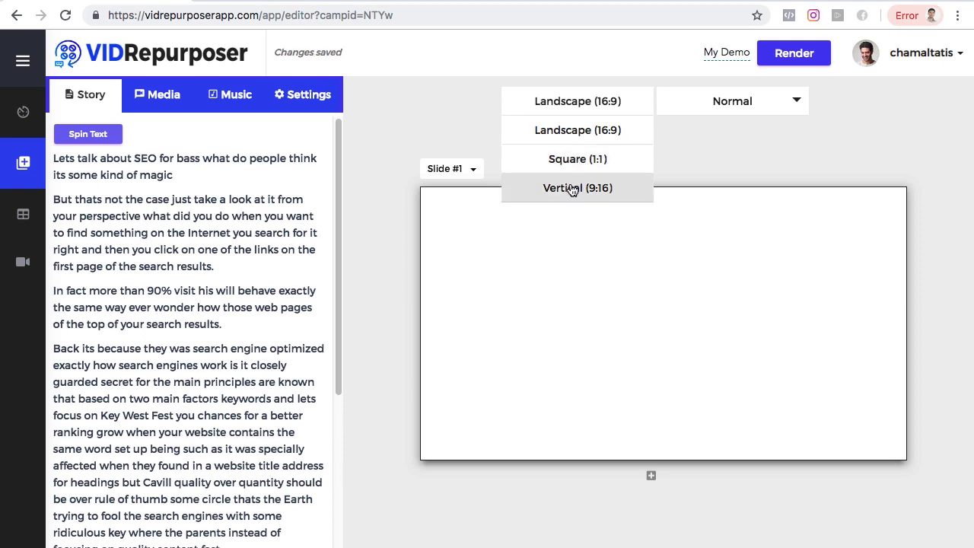
{"action": "left_click", "coordinate": [695, 152]}
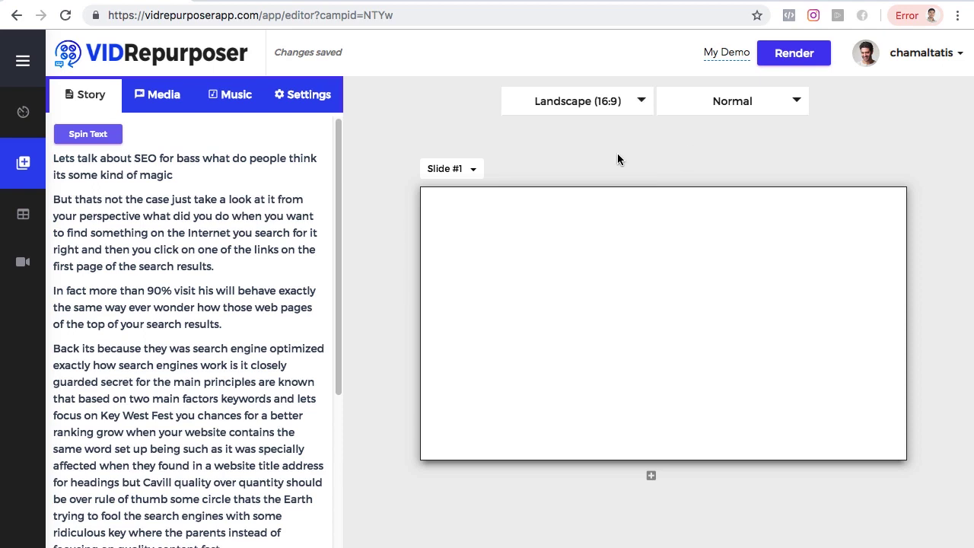
{"action": "left_click", "coordinate": [767, 104]}
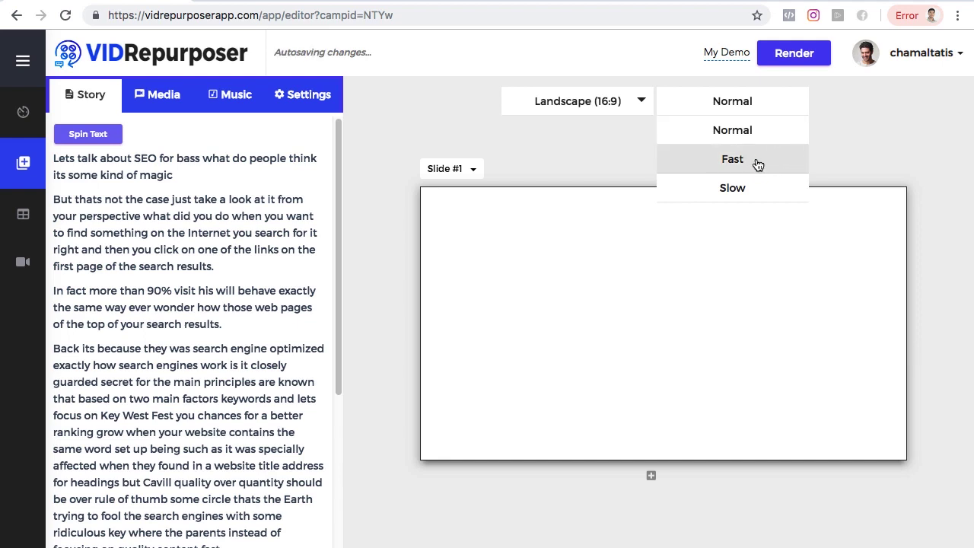
{"action": "left_click", "coordinate": [796, 138]}
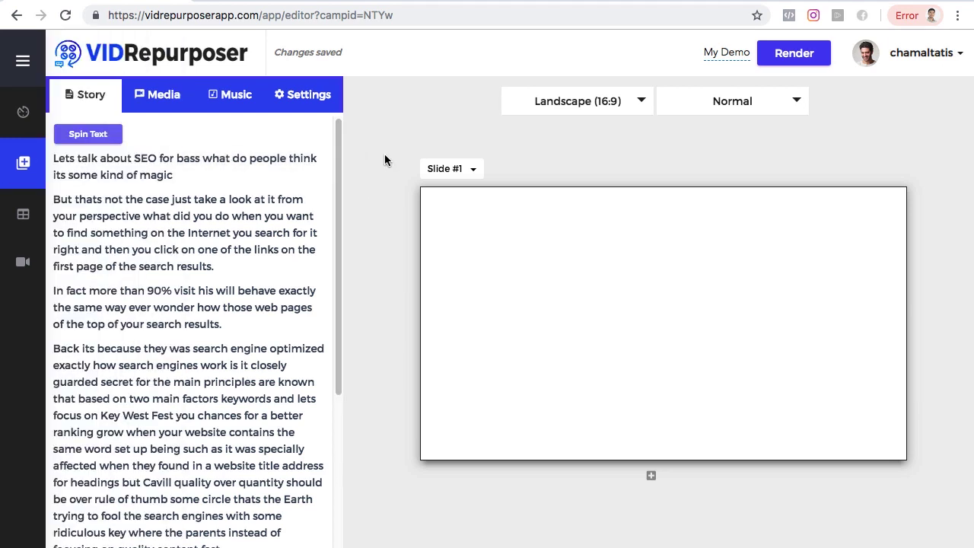
{"action": "left_click", "coordinate": [213, 169]}
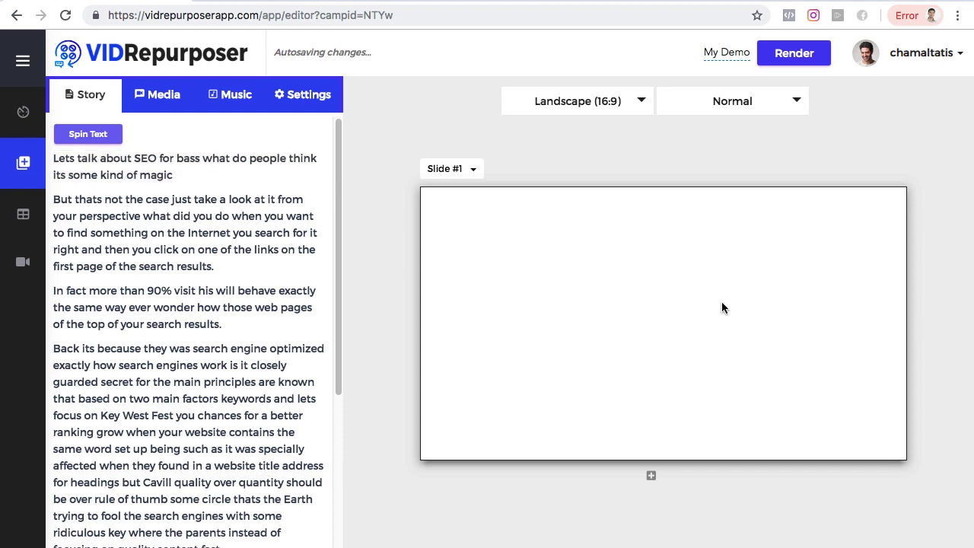
- Add the first paragraph to slide 1, move its text box to the middle, and centre-align it
{"action": "left_click", "coordinate": [162, 165]}
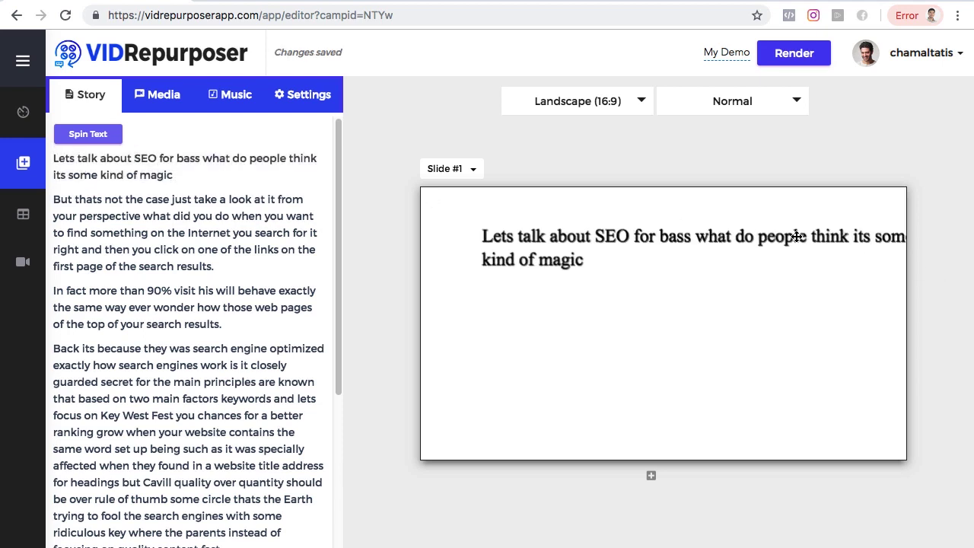
{"action": "left_click", "coordinate": [731, 239]}
{"action": "left_click_drag", "start_coordinate": [730, 240], "coordinate": [690, 300]}
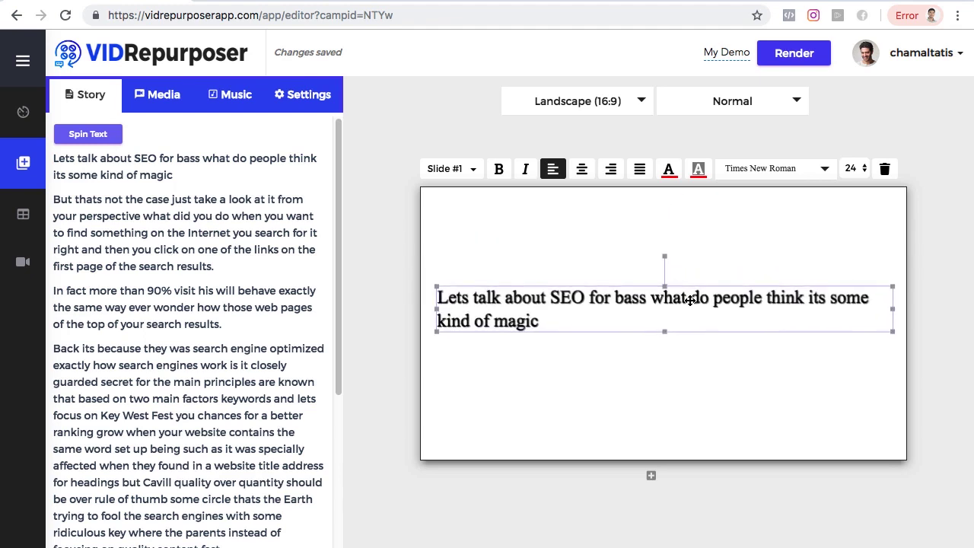
{"action": "left_click", "coordinate": [582, 171]}
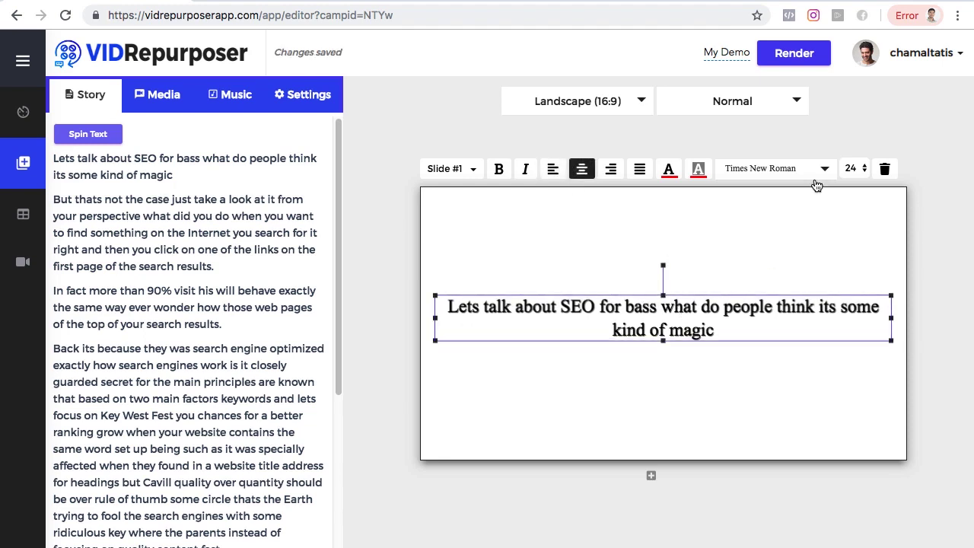
{"action": "left_click", "coordinate": [825, 168]}
{"action": "scroll", "coordinate": [812, 226], "scroll_direction": "down", "scroll_amount": 10}
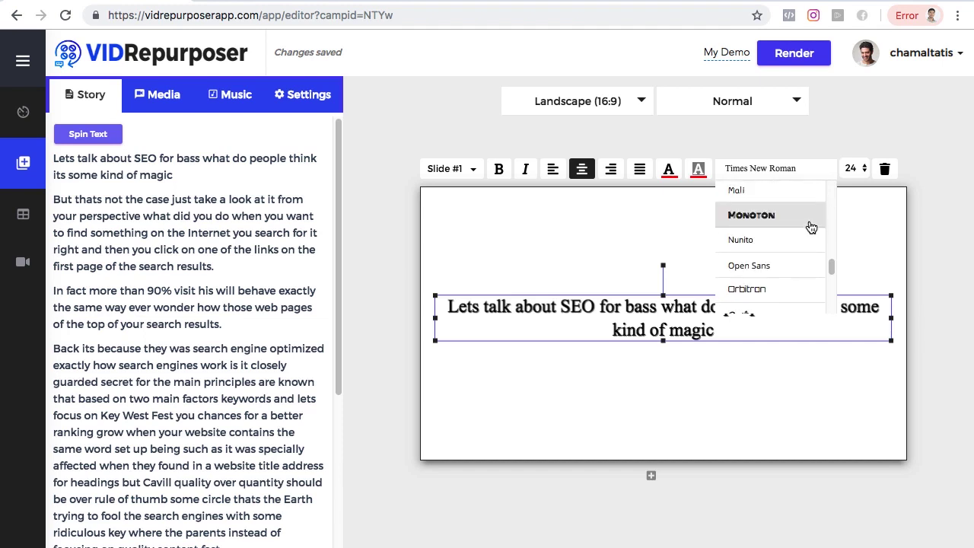
- Set the caption font to Open Sans and its text colour to black Licorice
{"action": "left_click", "coordinate": [765, 263]}
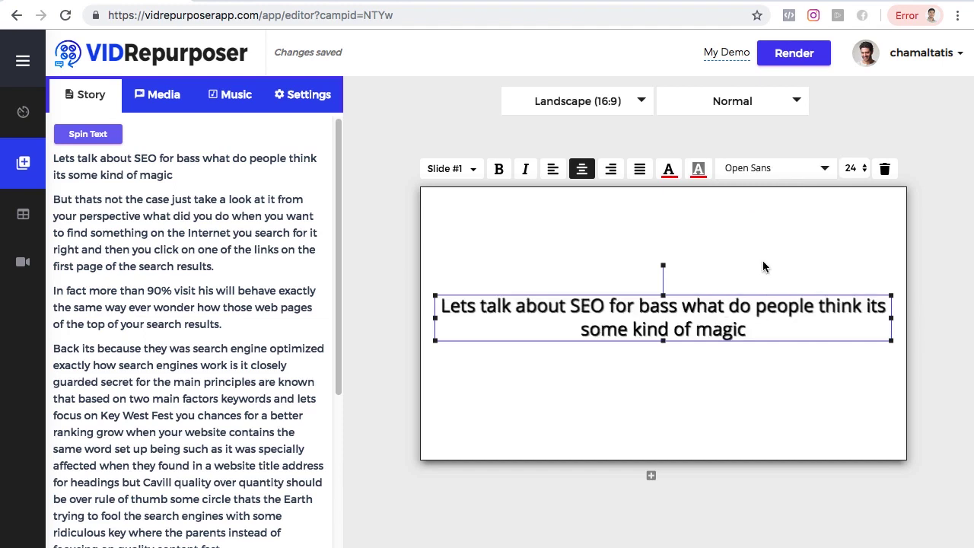
{"action": "left_click", "coordinate": [669, 170]}
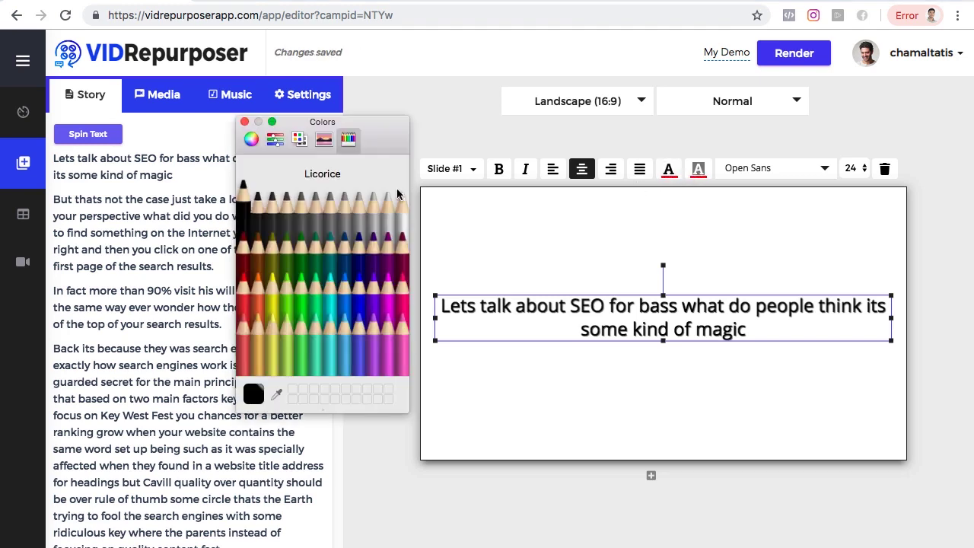
{"action": "left_click", "coordinate": [245, 214]}
{"action": "left_click", "coordinate": [535, 259]}
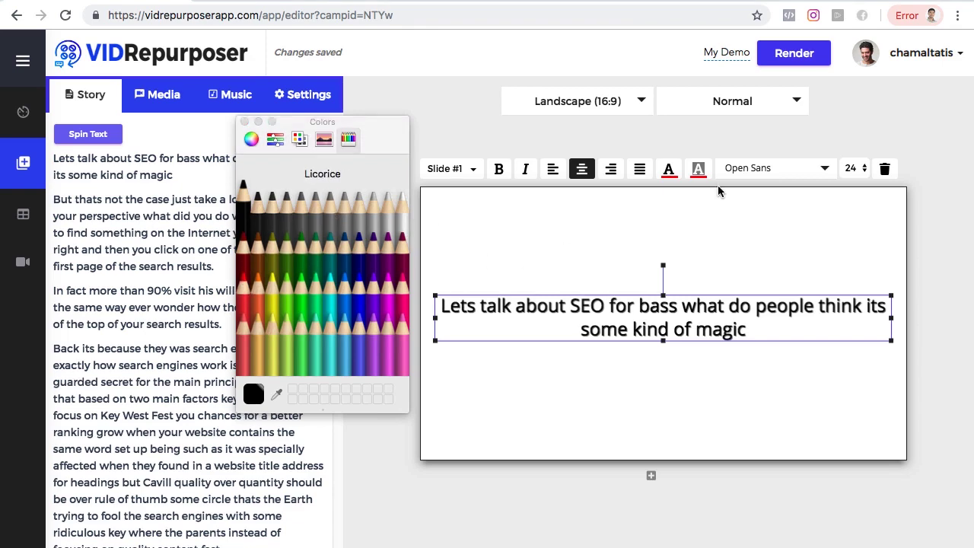
{"action": "left_click", "coordinate": [715, 219]}
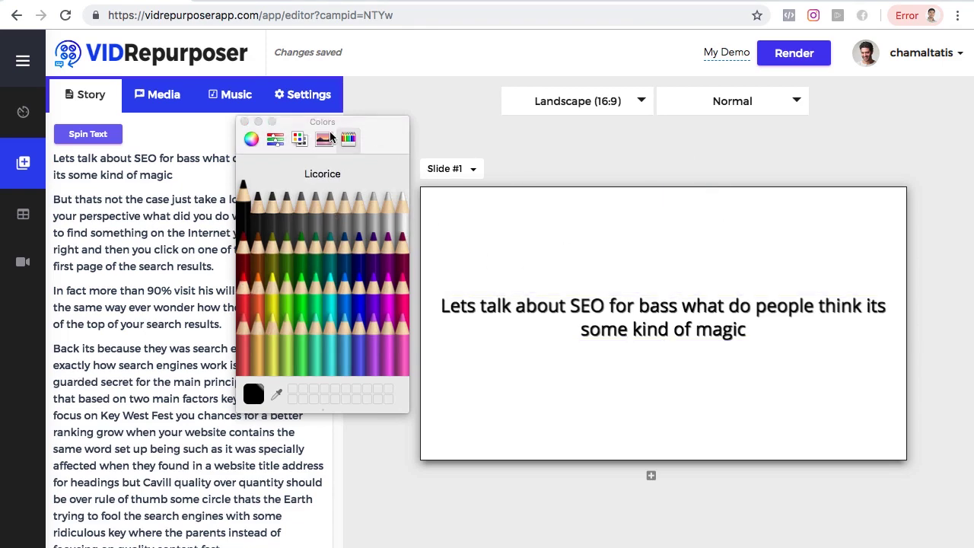
{"action": "left_click", "coordinate": [244, 122]}
- Check the caption's highlight colour, leaving it unchanged
{"action": "left_click", "coordinate": [647, 307]}
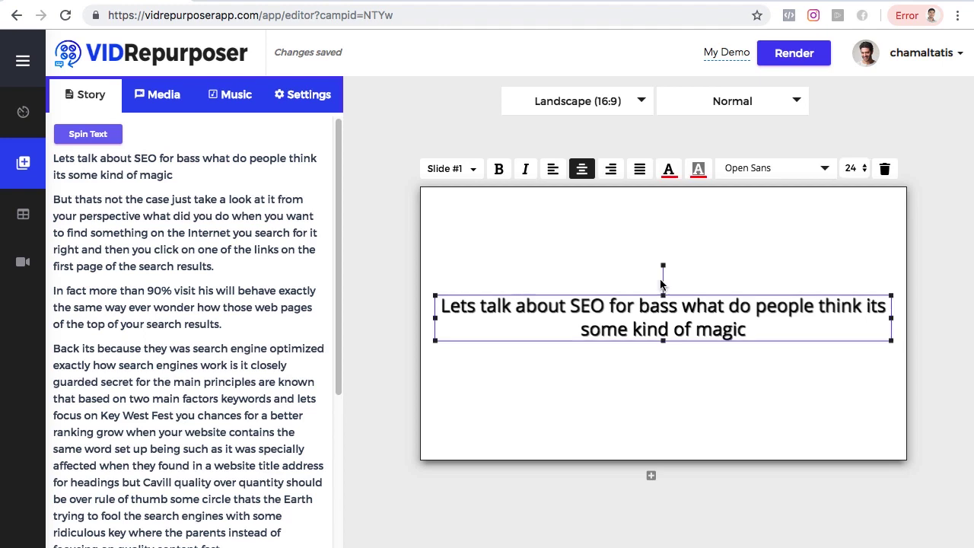
{"action": "left_click", "coordinate": [698, 171]}
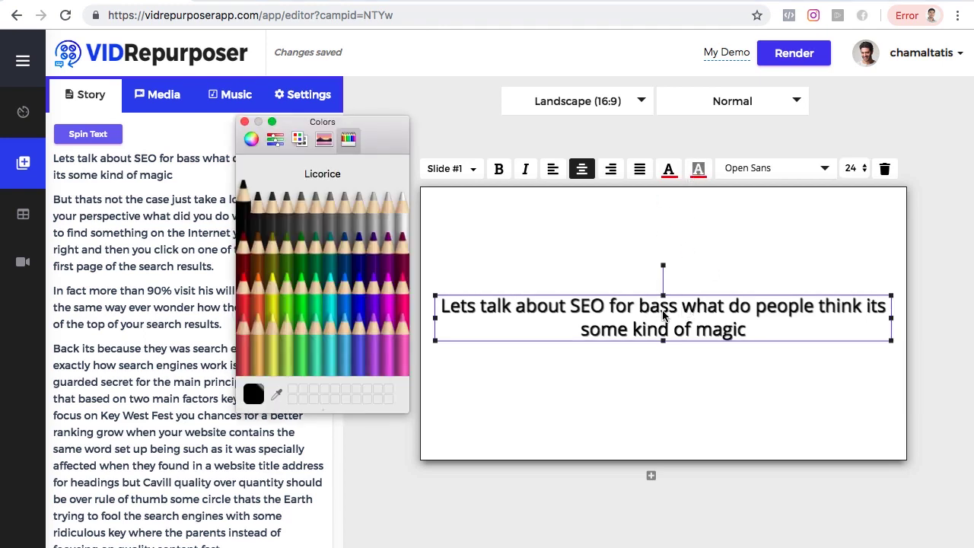
{"action": "left_click", "coordinate": [244, 122]}
{"action": "left_click", "coordinate": [165, 94]}
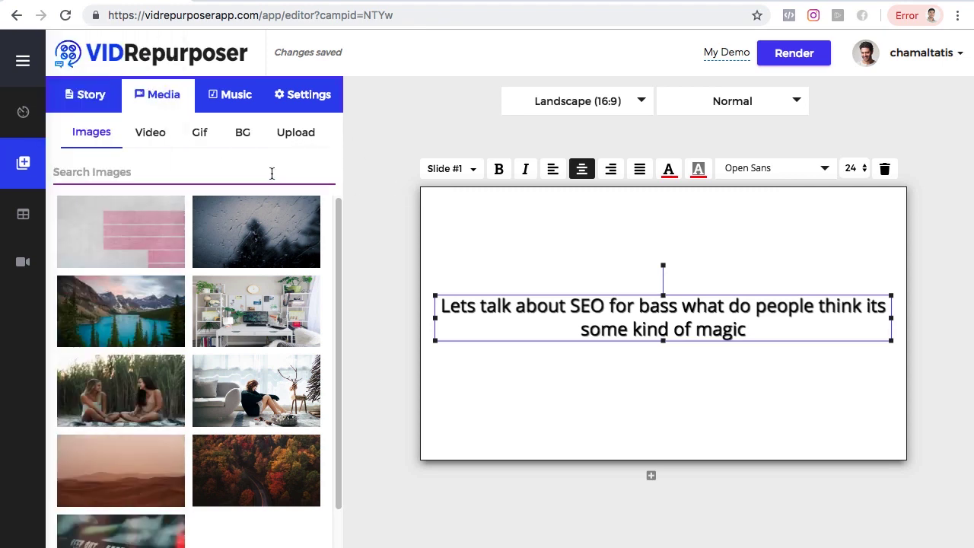
- Search images for 'marketing' and set the office photo as the slide background
{"action": "type", "text": "marketing"}
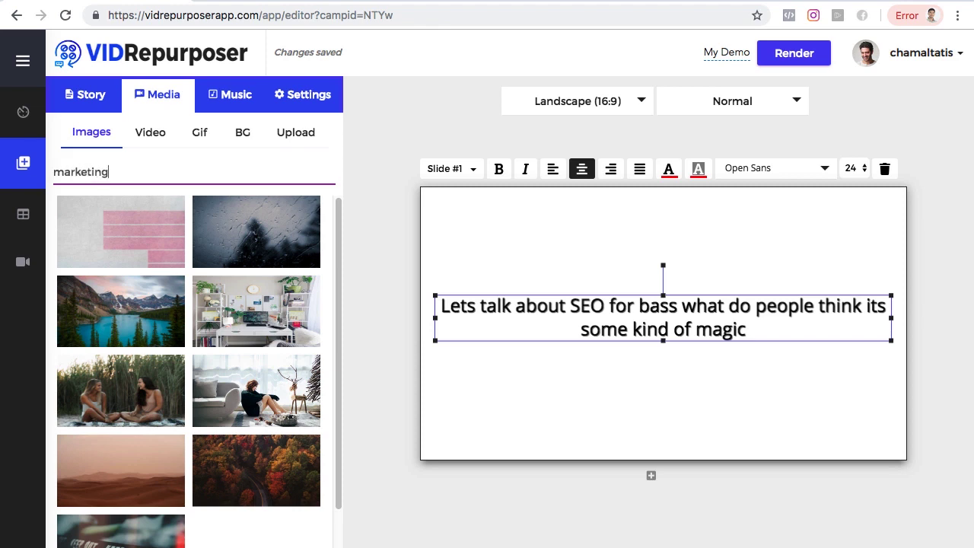
{"action": "key", "text": "Return"}
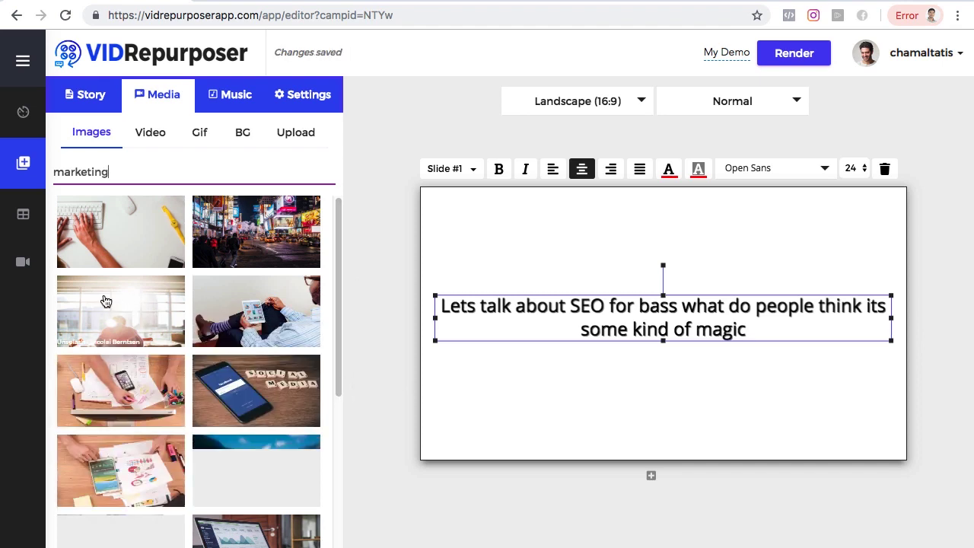
{"action": "left_click", "coordinate": [106, 301]}
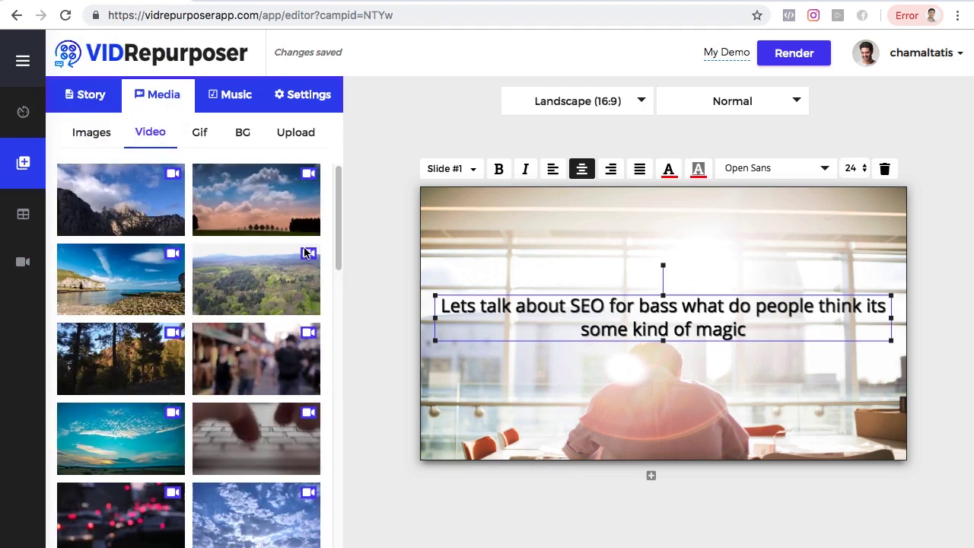
- Replace the background with the blurred keyboard-typing stock video clip
{"action": "scroll", "coordinate": [305, 257], "scroll_direction": "down", "scroll_amount": 1}
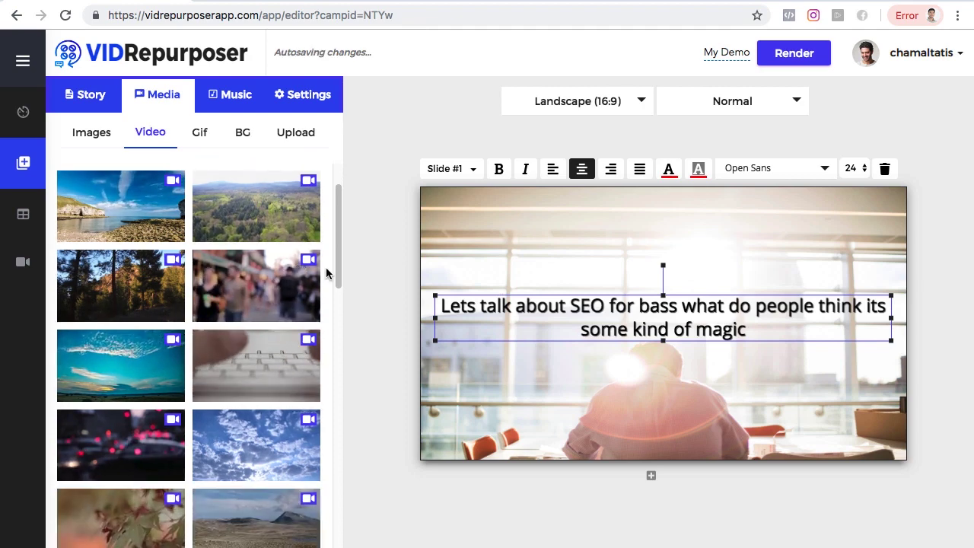
{"action": "scroll", "coordinate": [327, 271], "scroll_direction": "up", "scroll_amount": 2}
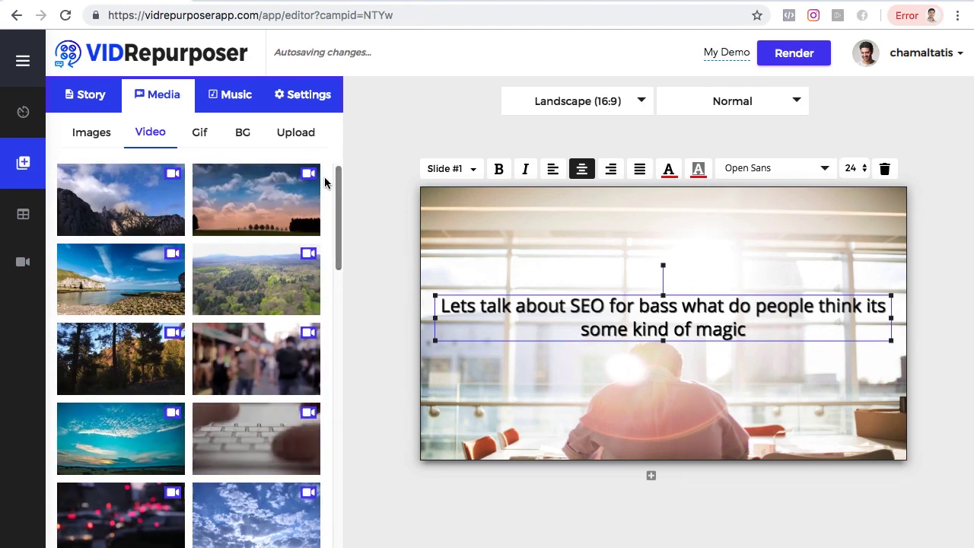
{"action": "left_click", "coordinate": [265, 433]}
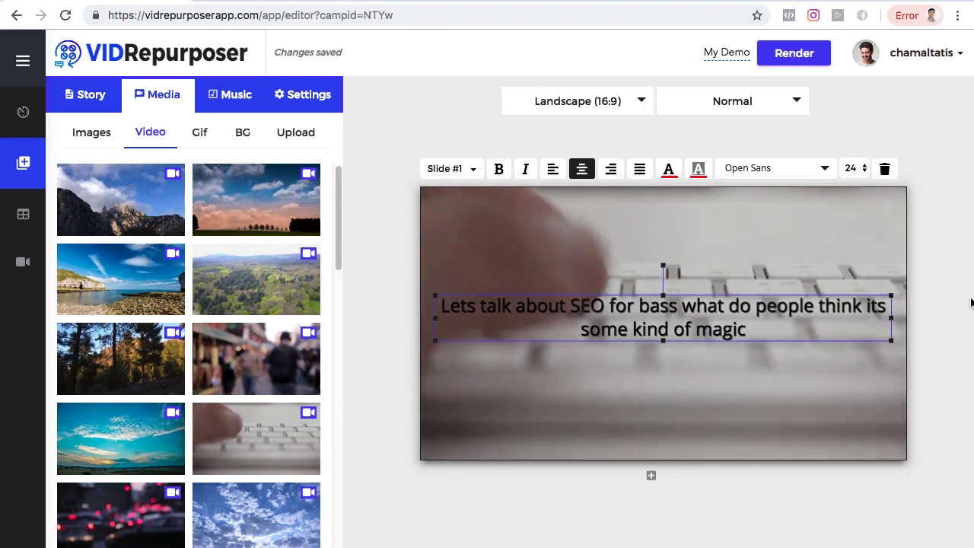
{"action": "left_click", "coordinate": [200, 133]}
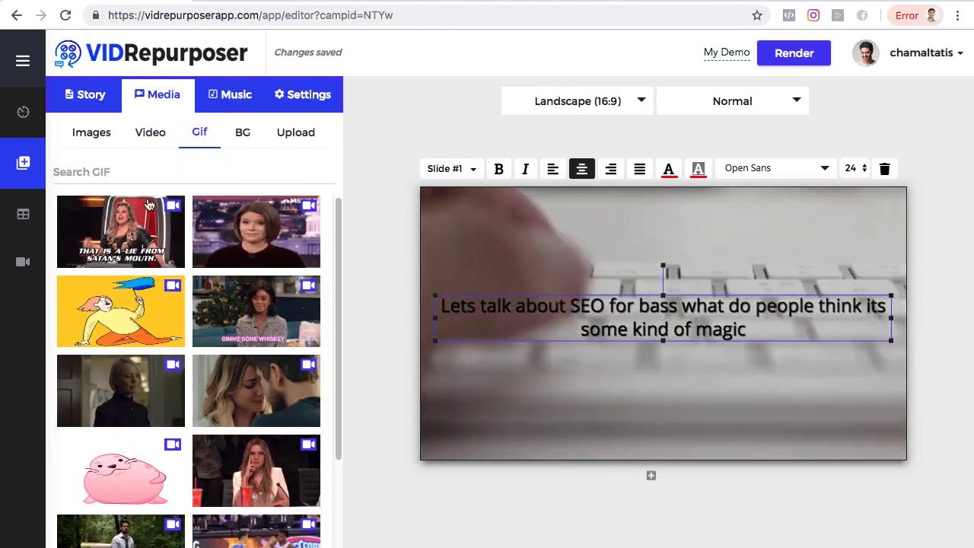
{"action": "left_click", "coordinate": [244, 134]}
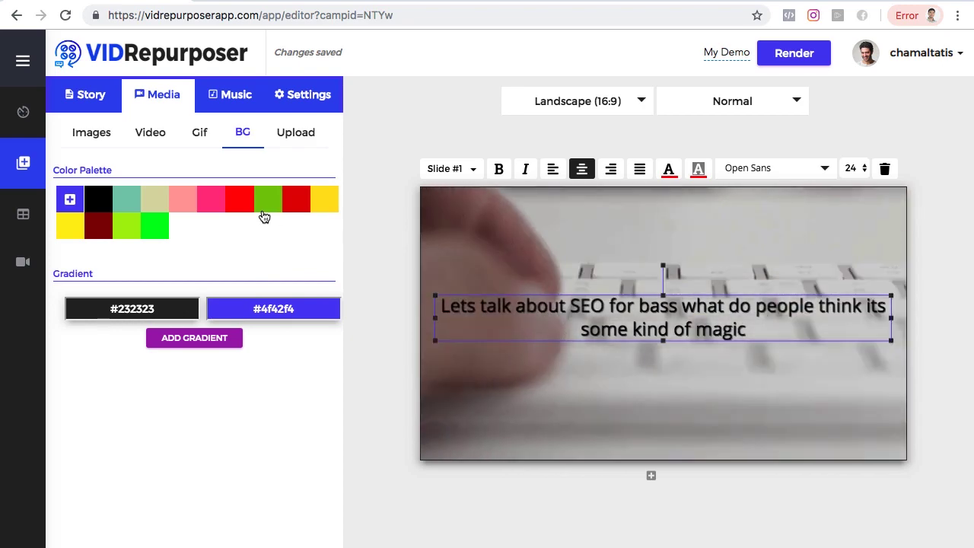
- Browse the BG colour palette and Upload options, then return to the stock Video library
{"action": "left_click", "coordinate": [128, 231]}
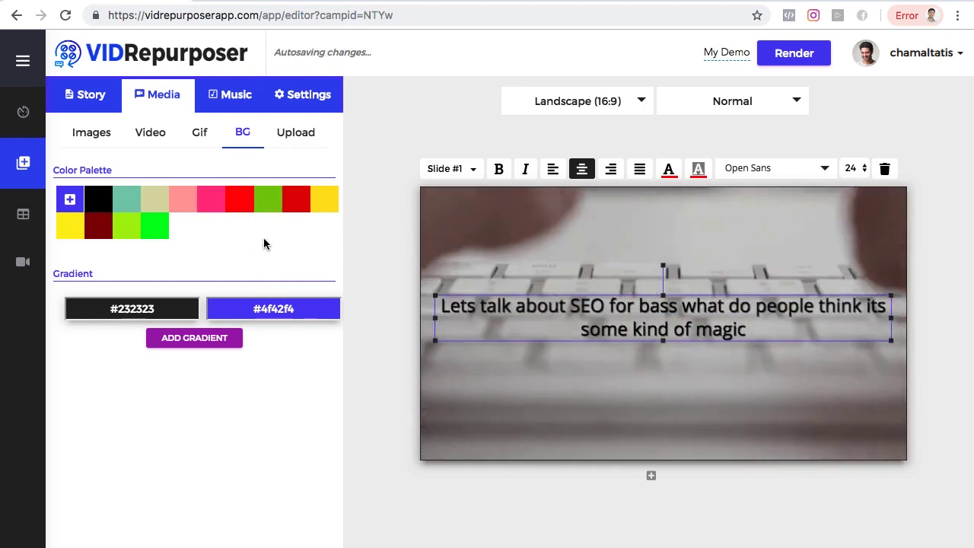
{"action": "left_click", "coordinate": [298, 134]}
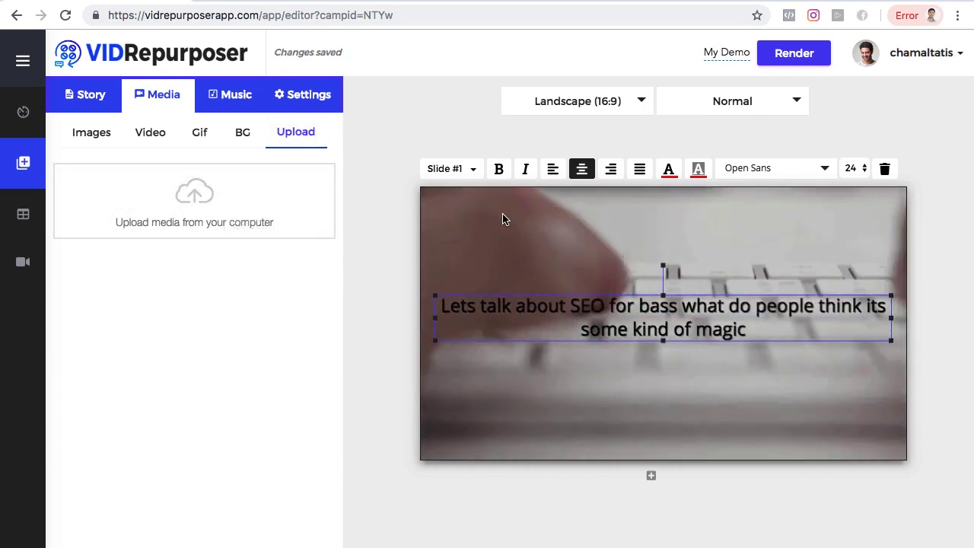
{"action": "left_click", "coordinate": [150, 132]}
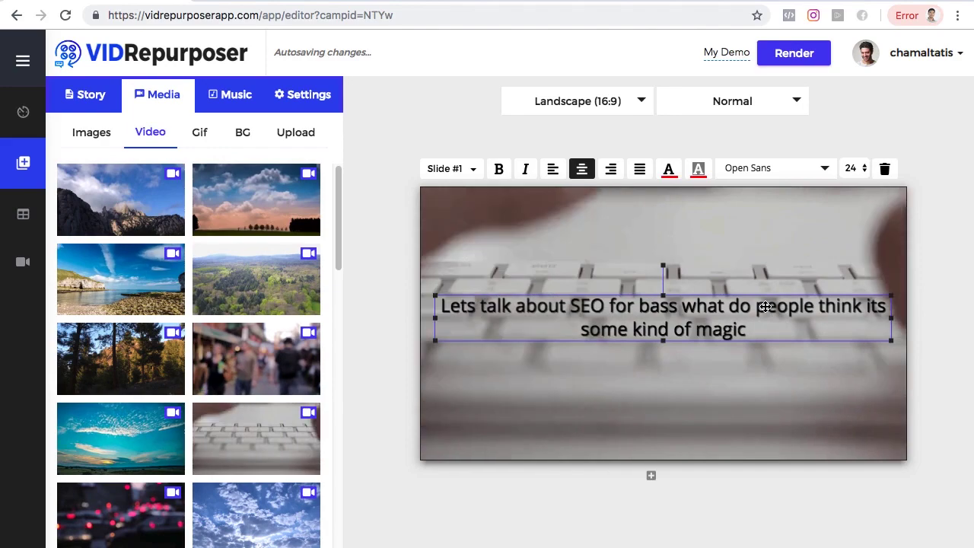
- Nudge the caption box slightly lower and toggle Slide #1's background Dimmer on and back off
{"action": "mouse_move", "coordinate": [710, 312]}
{"action": "left_mouse_down"}
{"action": "mouse_move", "coordinate": [710, 349]}
{"action": "mouse_move", "coordinate": [709, 298]}
{"action": "left_mouse_up"}
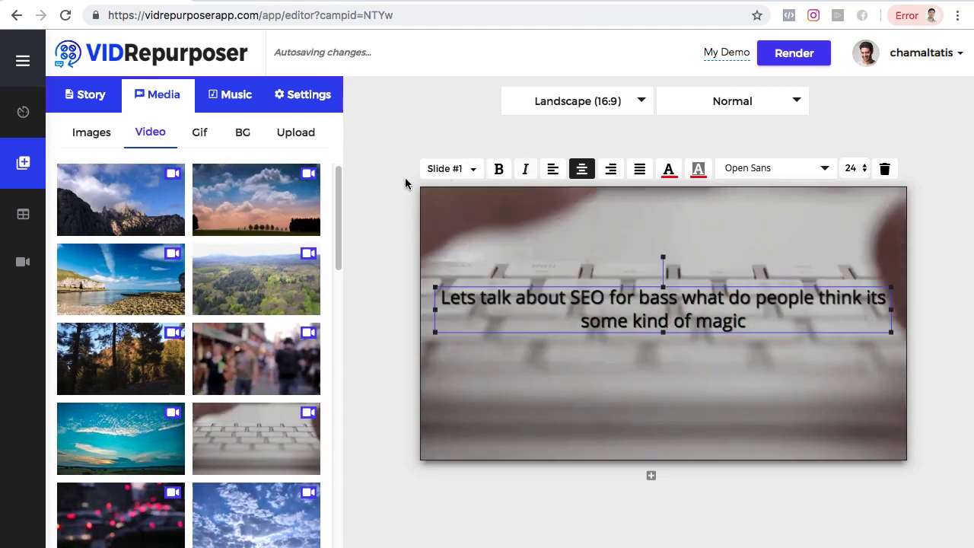
{"action": "left_click_drag", "start_coordinate": [697, 304], "coordinate": [696, 321]}
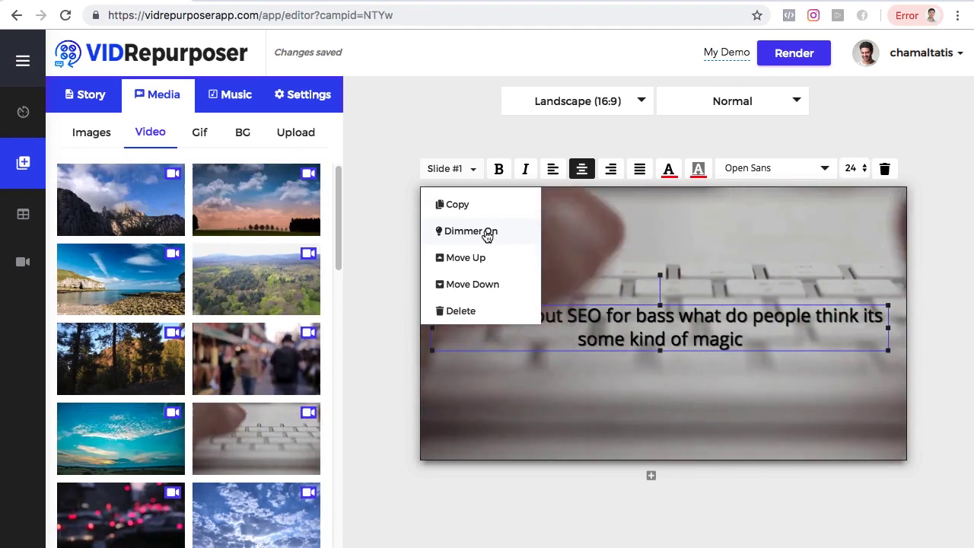
{"action": "left_click", "coordinate": [486, 232]}
{"action": "left_click", "coordinate": [473, 170]}
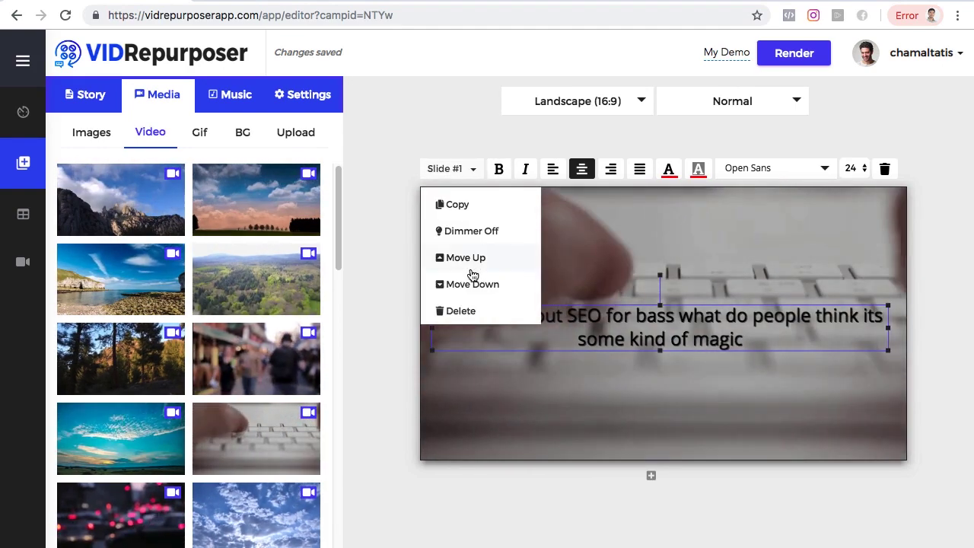
{"action": "left_click", "coordinate": [473, 232]}
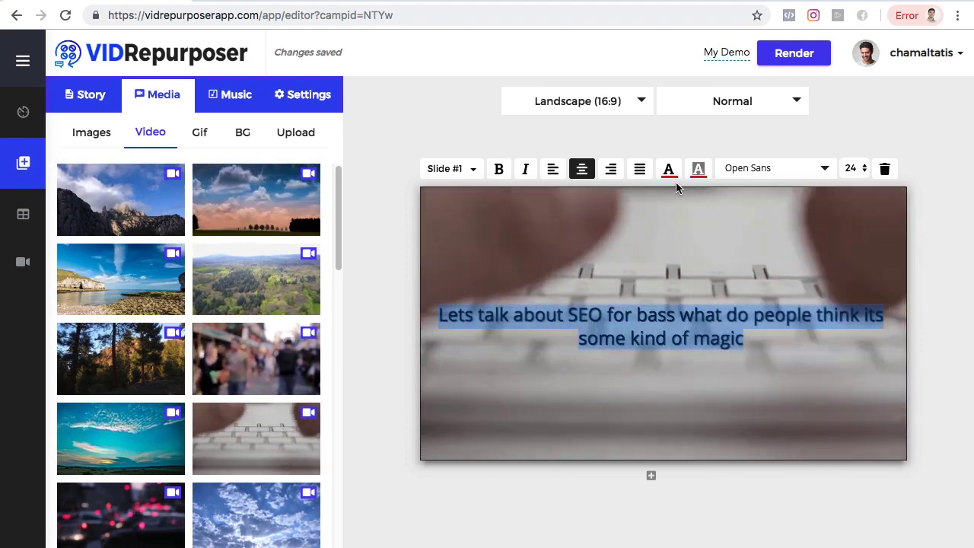
- Set the caption's text background colour to Cayenne dark red
{"action": "left_click", "coordinate": [698, 170]}
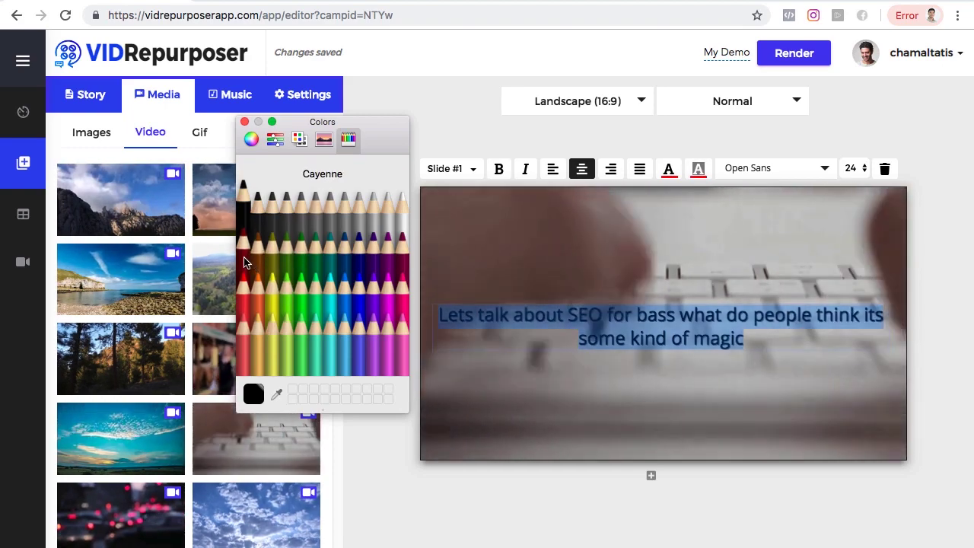
{"action": "left_click", "coordinate": [244, 262]}
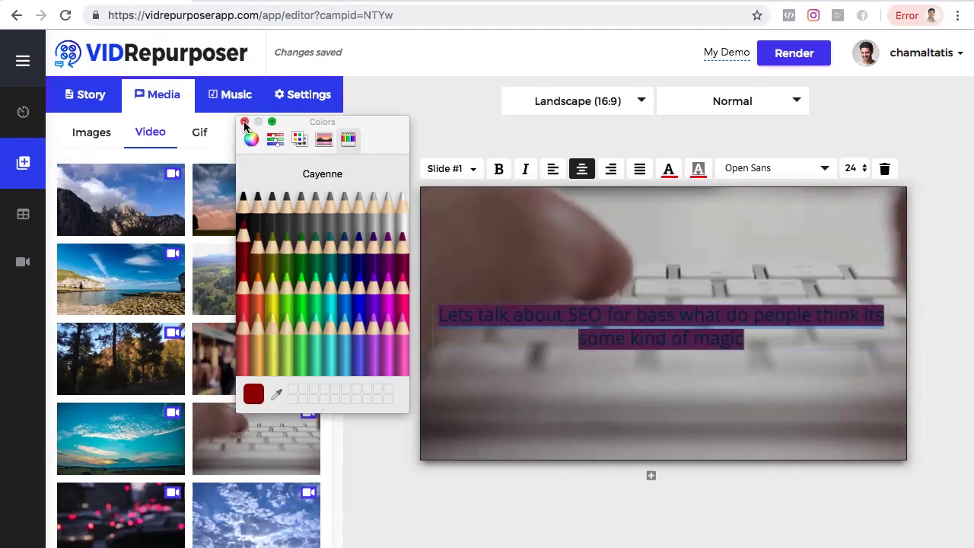
{"action": "left_click", "coordinate": [567, 298]}
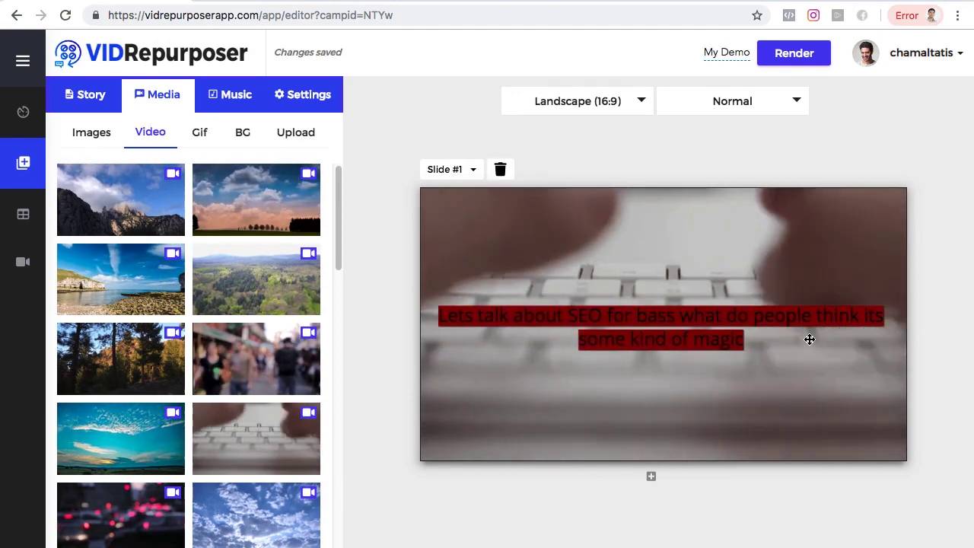
- Select the caption text and colour it white Snow
{"action": "left_click", "coordinate": [618, 314]}
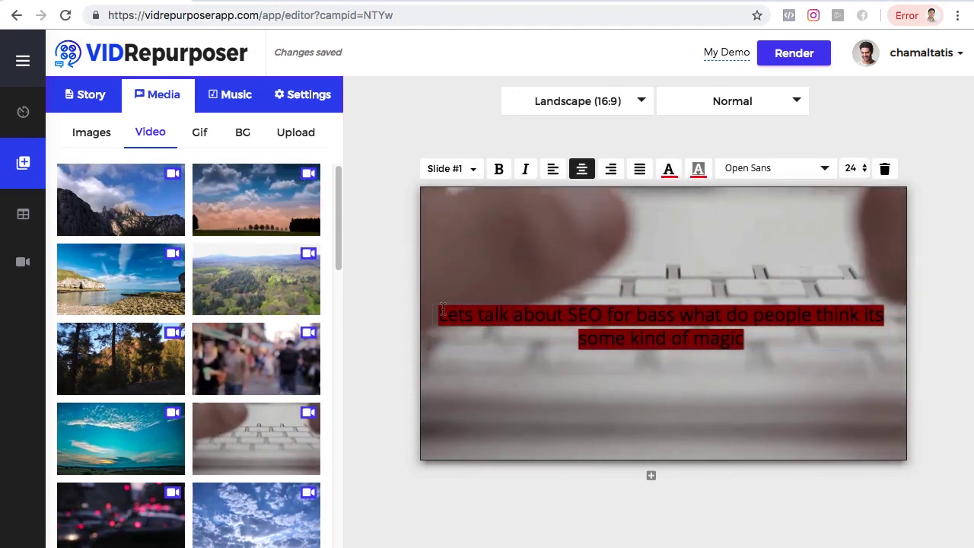
{"action": "left_click_drag", "start_coordinate": [440, 315], "coordinate": [744, 339]}
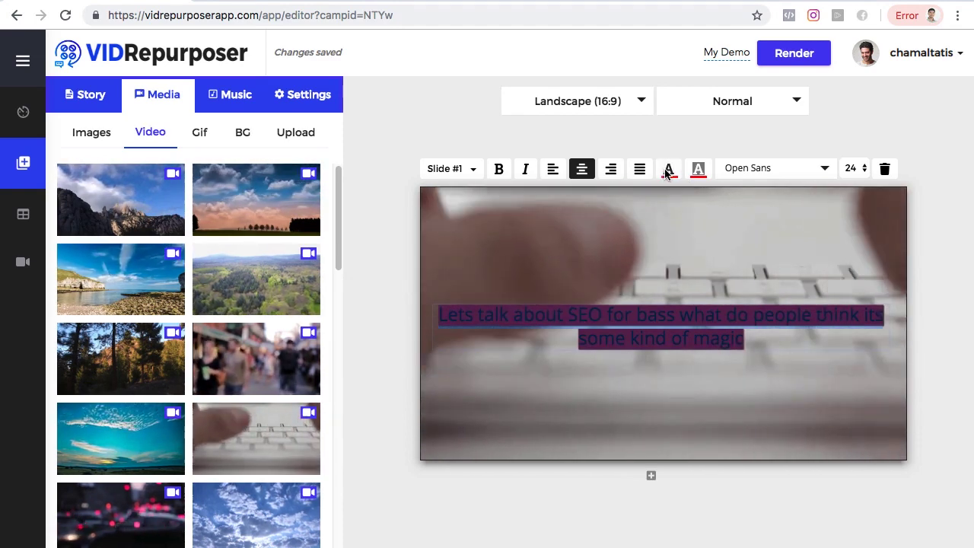
{"action": "left_click", "coordinate": [668, 169]}
{"action": "left_click", "coordinate": [401, 219]}
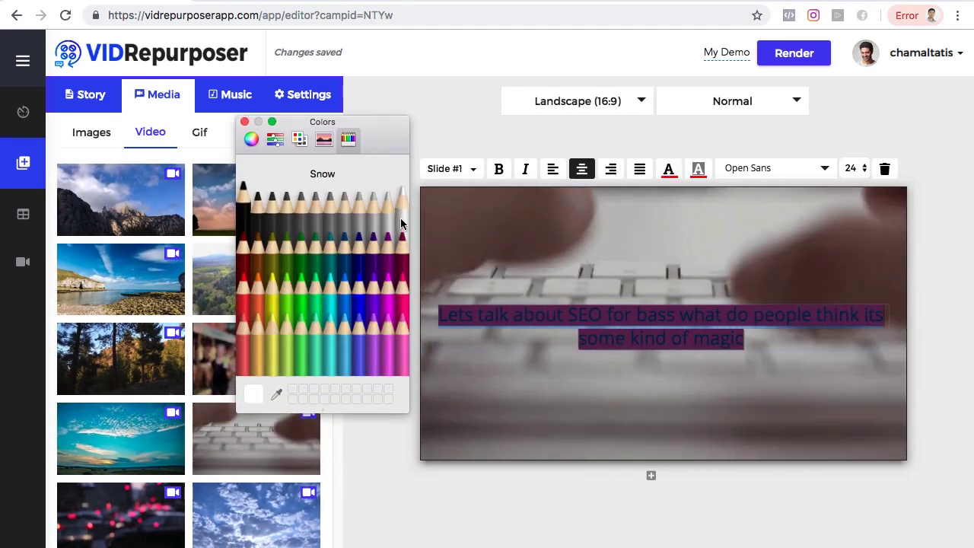
{"action": "left_click", "coordinate": [543, 244]}
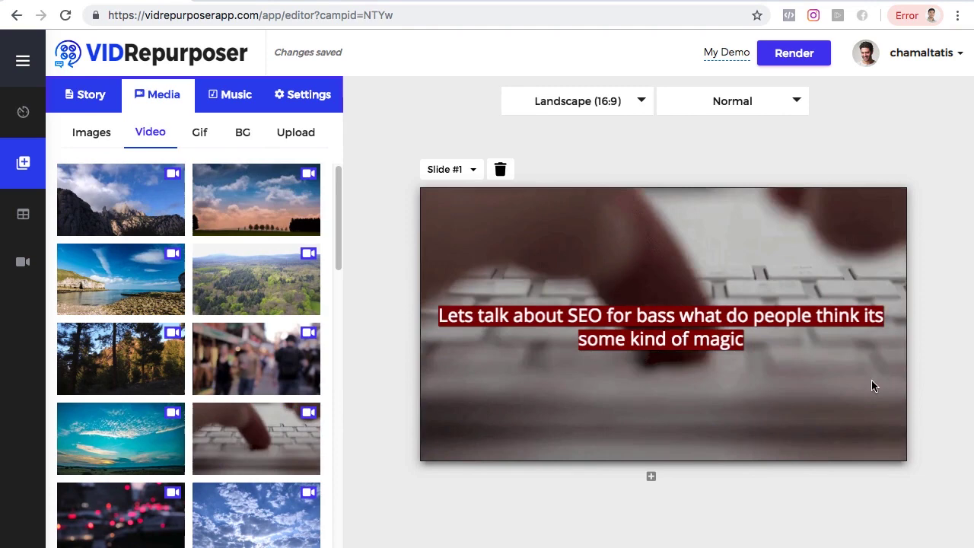